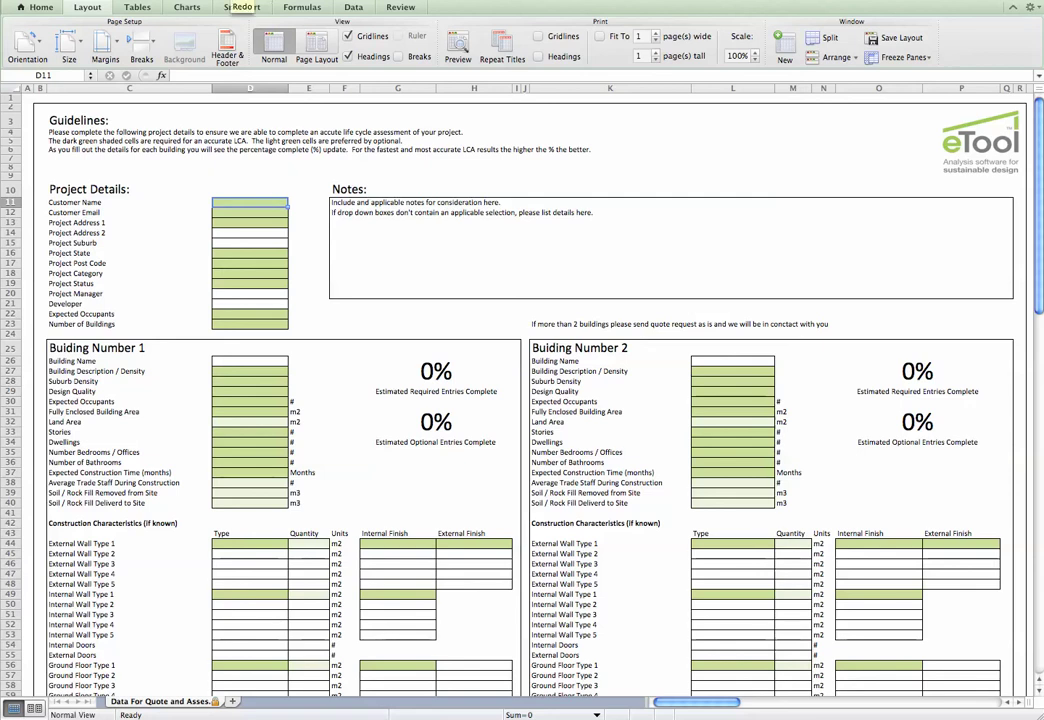
Enter the customer's name, e-mail, street address, state (WA) and post code in the Project Details
key(Return)
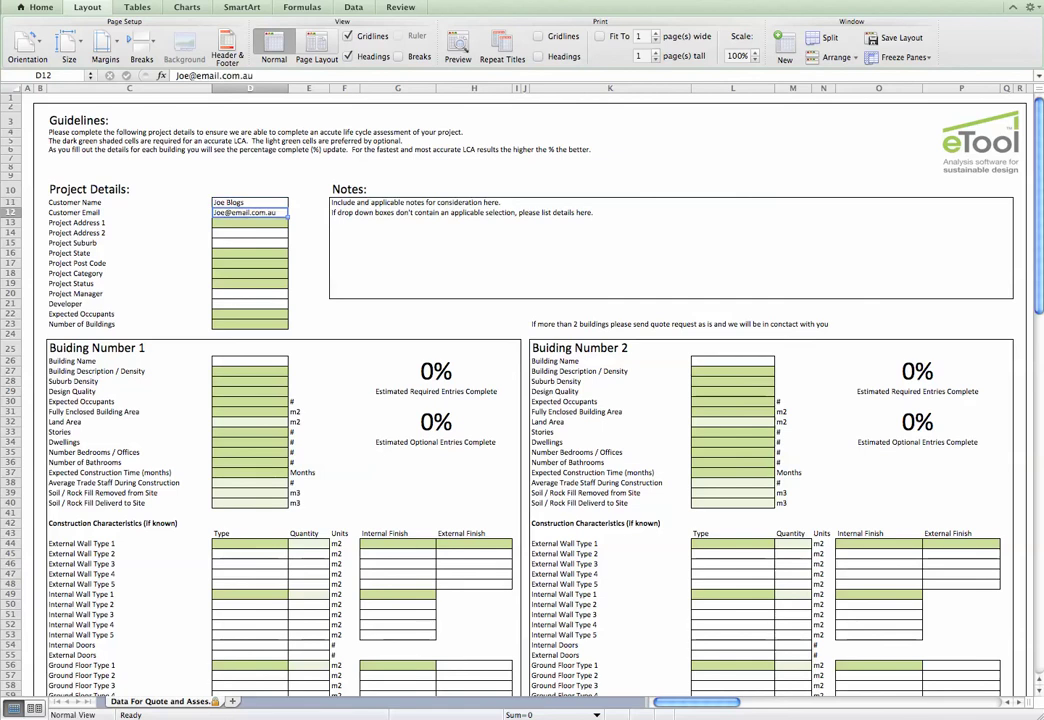
key(Return)
key(Return)
key(Return)
key(Return)
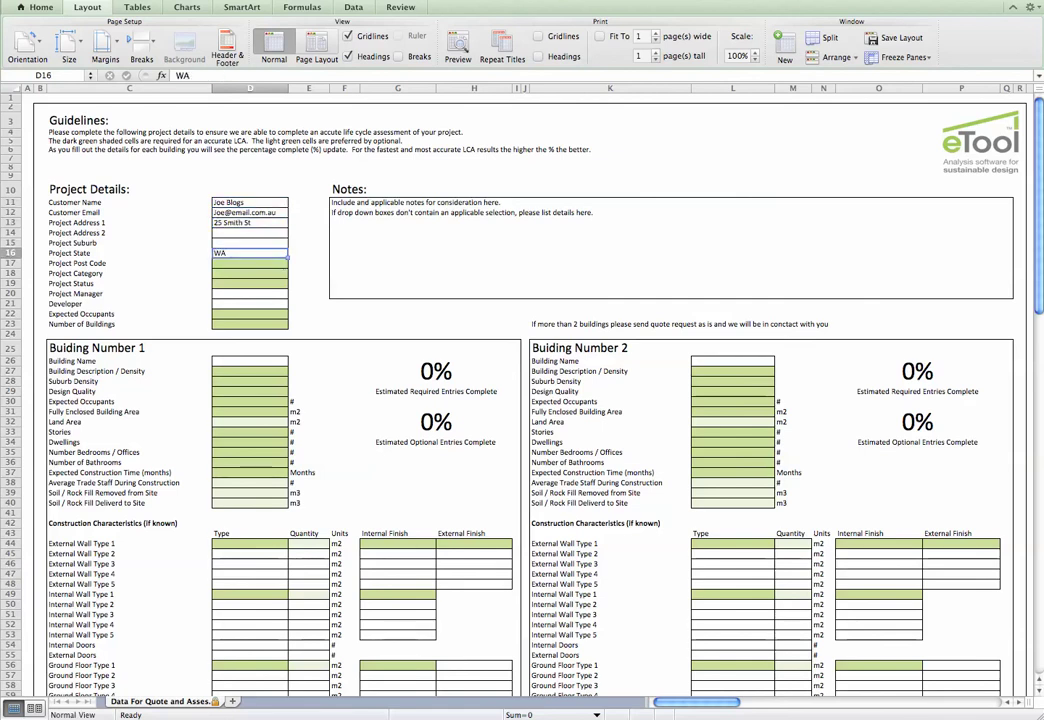
key(Return)
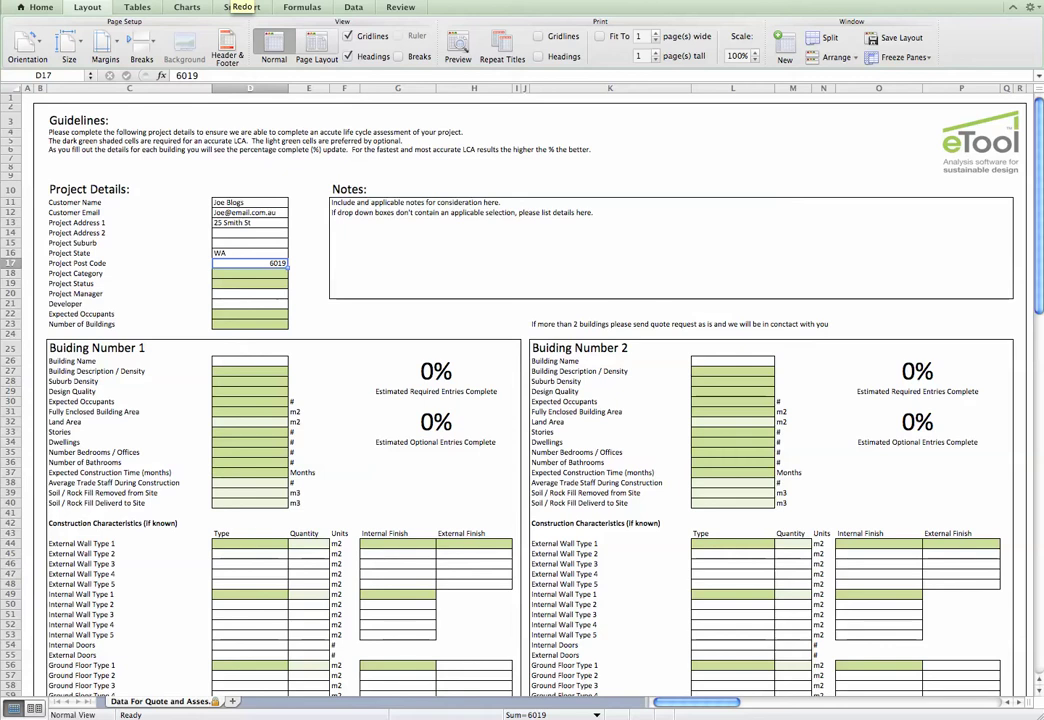
Restore Residential and Preliminary Designs Completed, then set 3 occupants, 1 building named '3 x 2 Double Brike'
key(super+y)
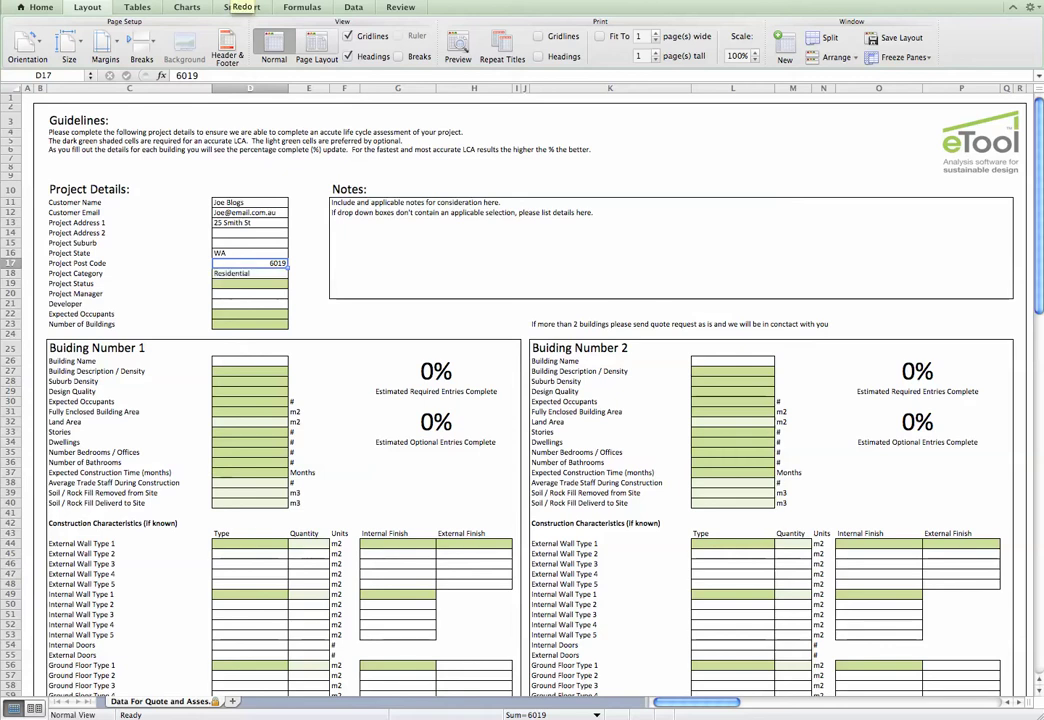
key(super+y)
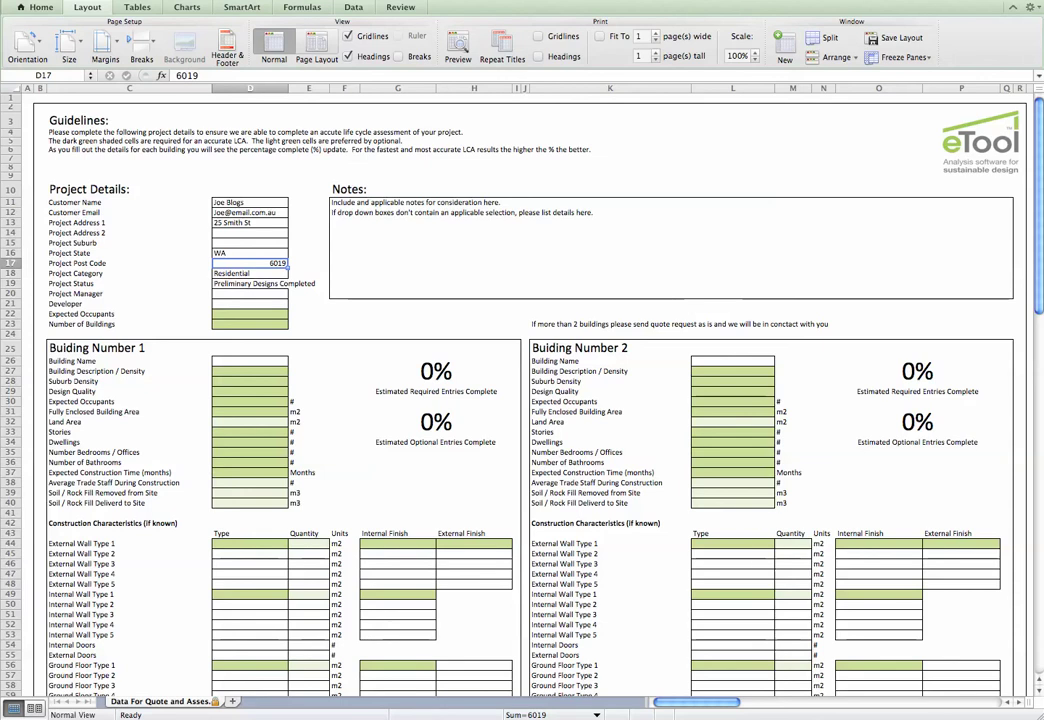
click(250, 313)
text(3)
key(Return)
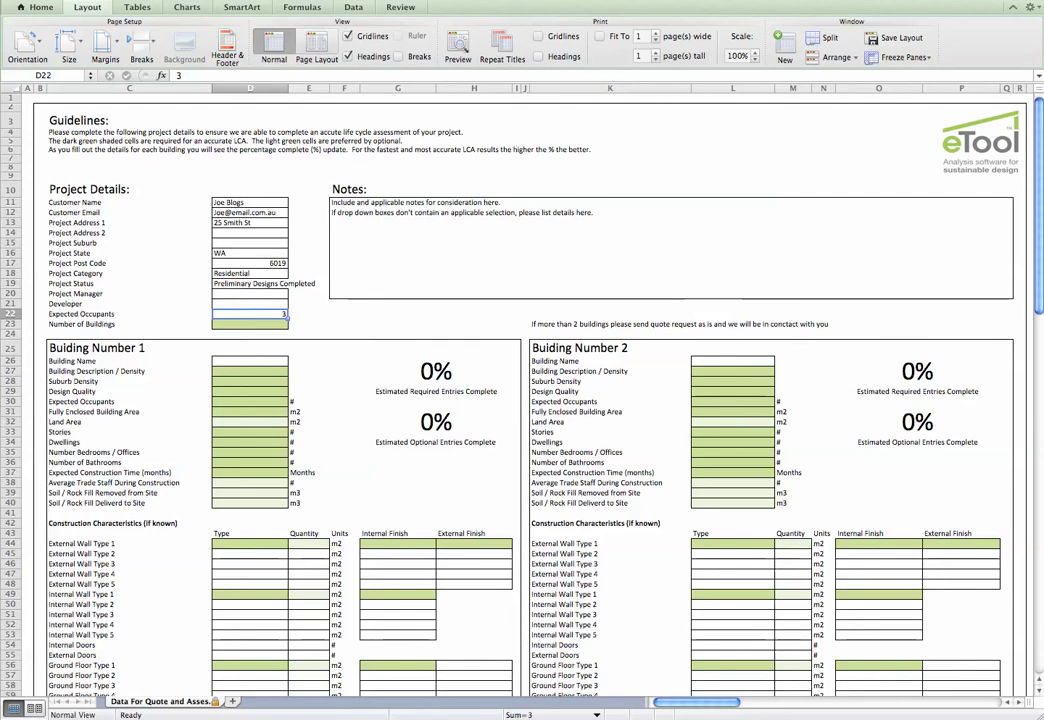
key(Return)
text(1)
key(Return)
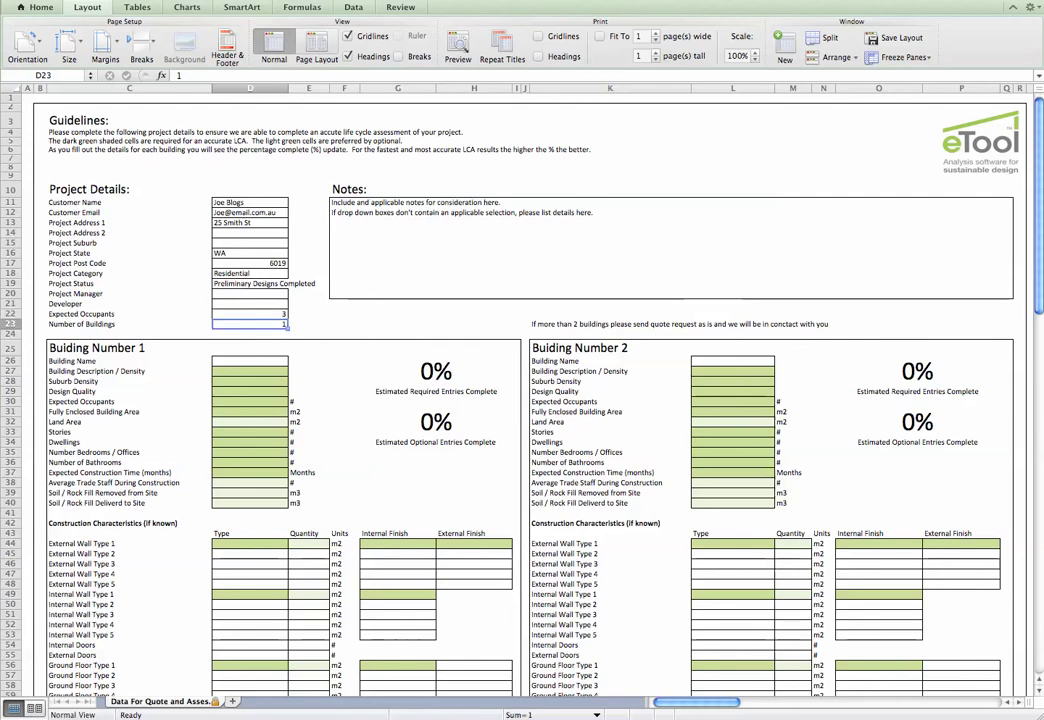
key(Down)
key(Down)
text(3 x 2 Double Brike)
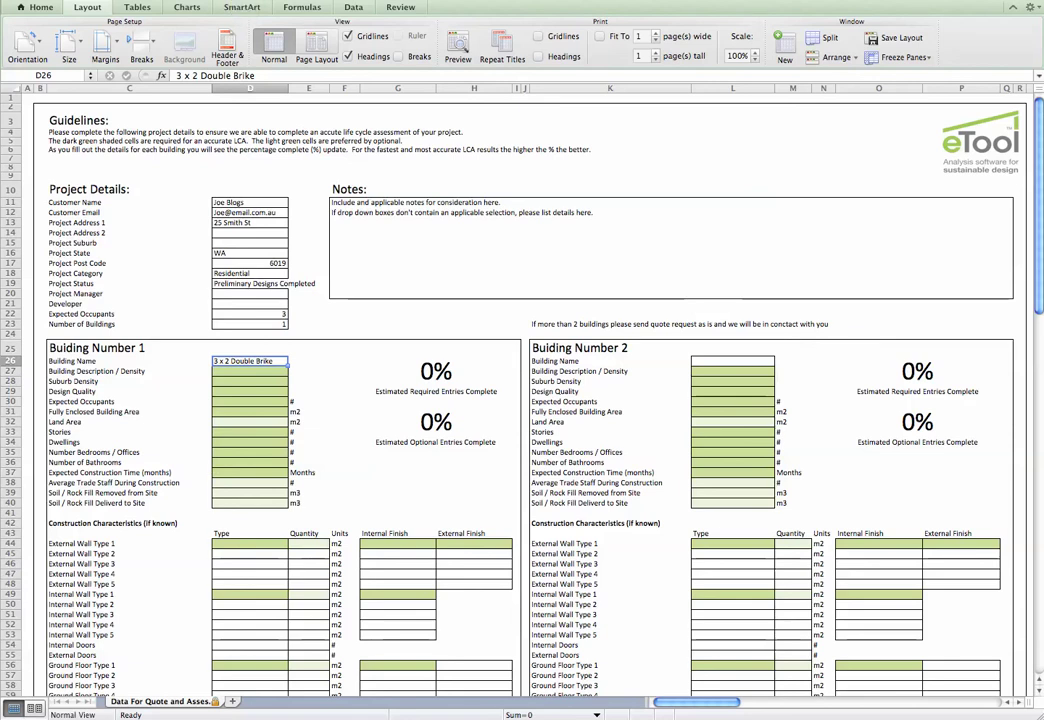
Describe Building 1 as Detached and restore Normal Residential Suburbs, Customised Spec Build, occupants and floor area
text(Detached)
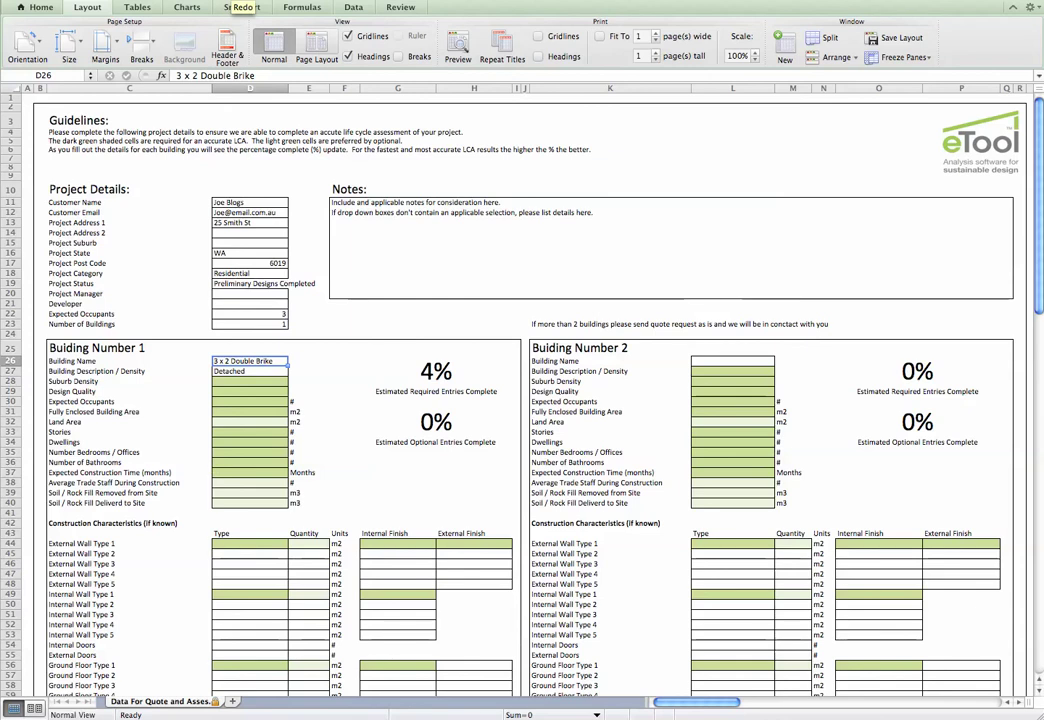
key(super+y)
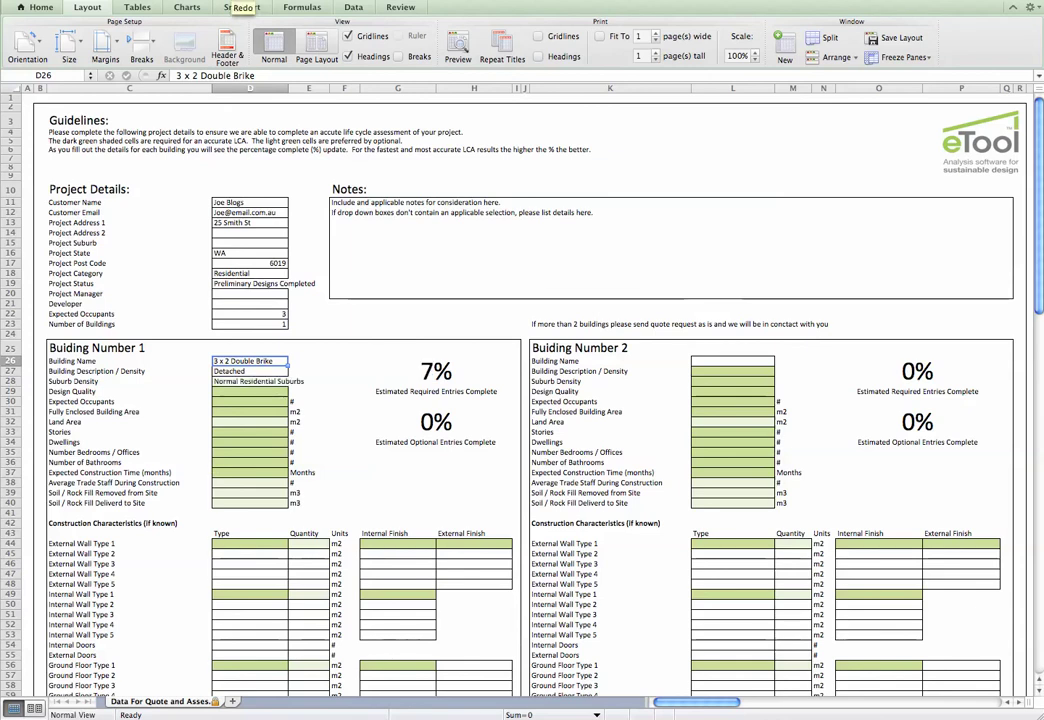
key(super+y)
key(super+y)
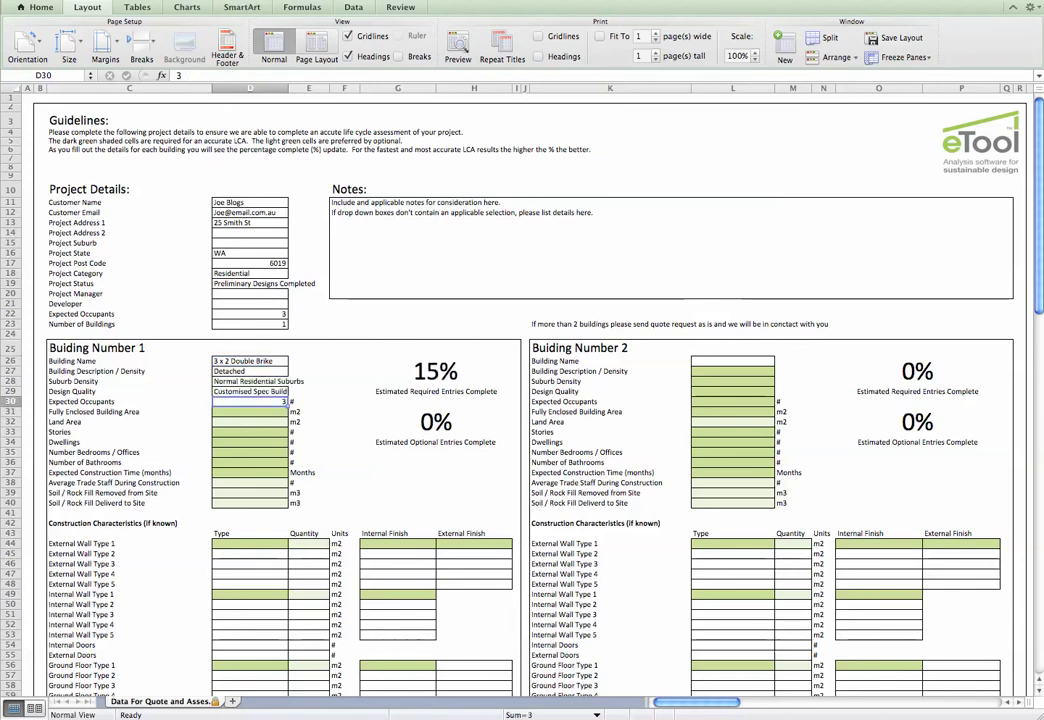
key(super+y)
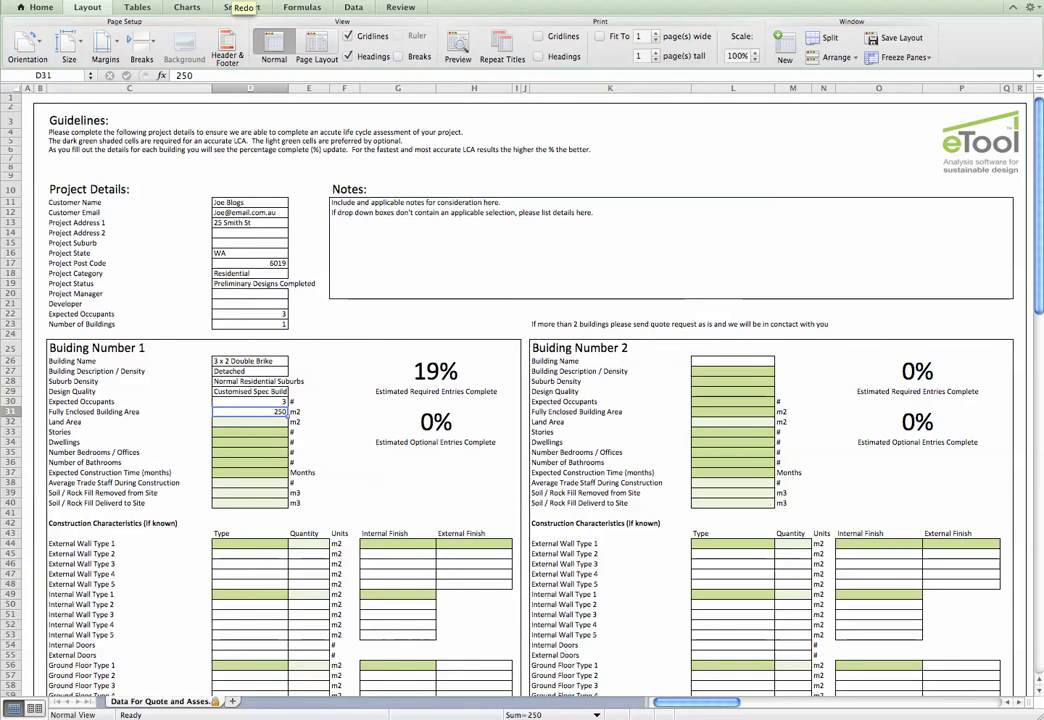
Set Building 1 to 1 story, 500 m2 land area, 1 dwelling and 3 bedrooms
click(250, 432)
text(1)
key(Return)
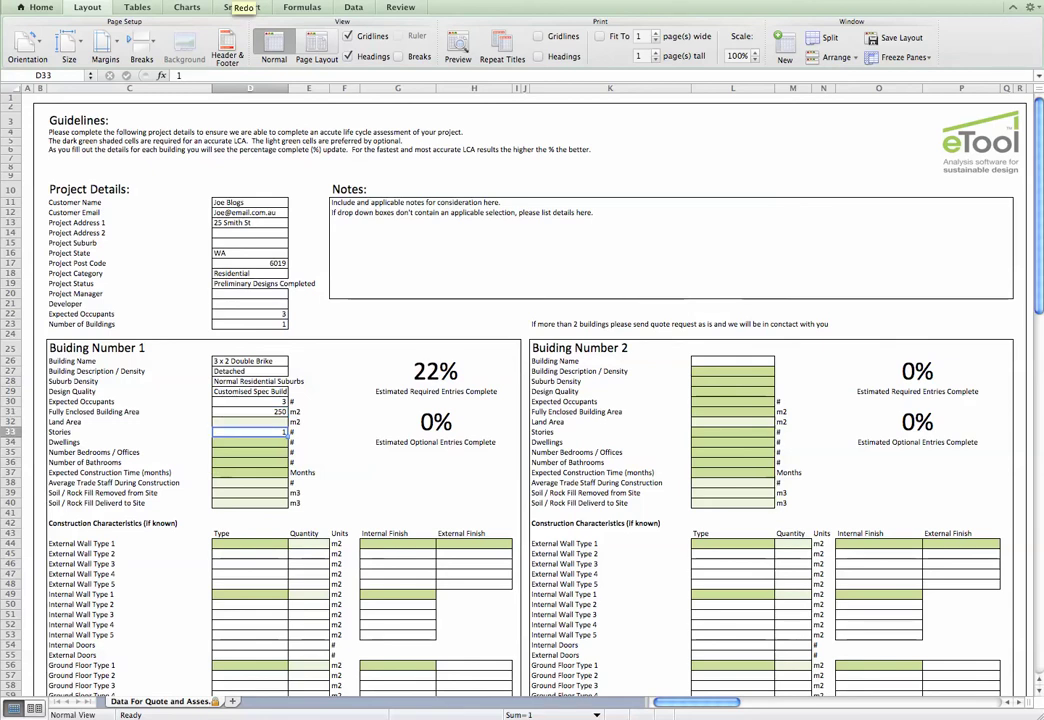
click(250, 421)
text(500)
key(Return)
click(250, 442)
text(1)
key(Return)
click(250, 452)
text(3)
key(Return)
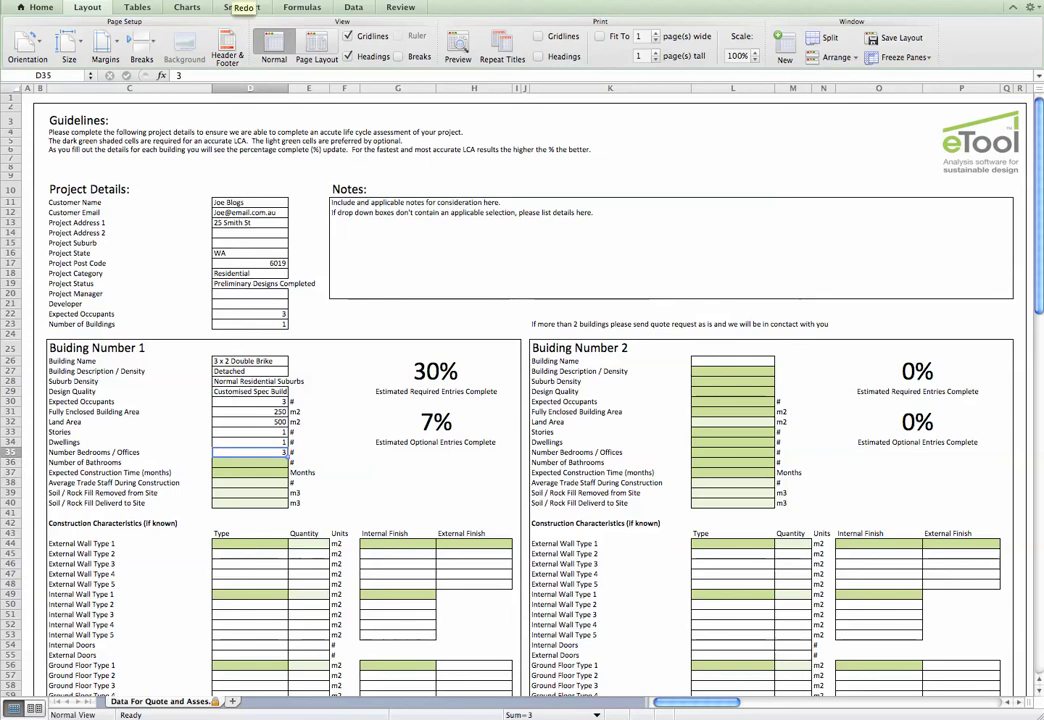
Enter 2 bathrooms, 3 months construction time, 3 trade staff and 0 soil removed
click(250, 462)
text(2)
key(Return)
click(250, 472)
text(3)
key(Return)
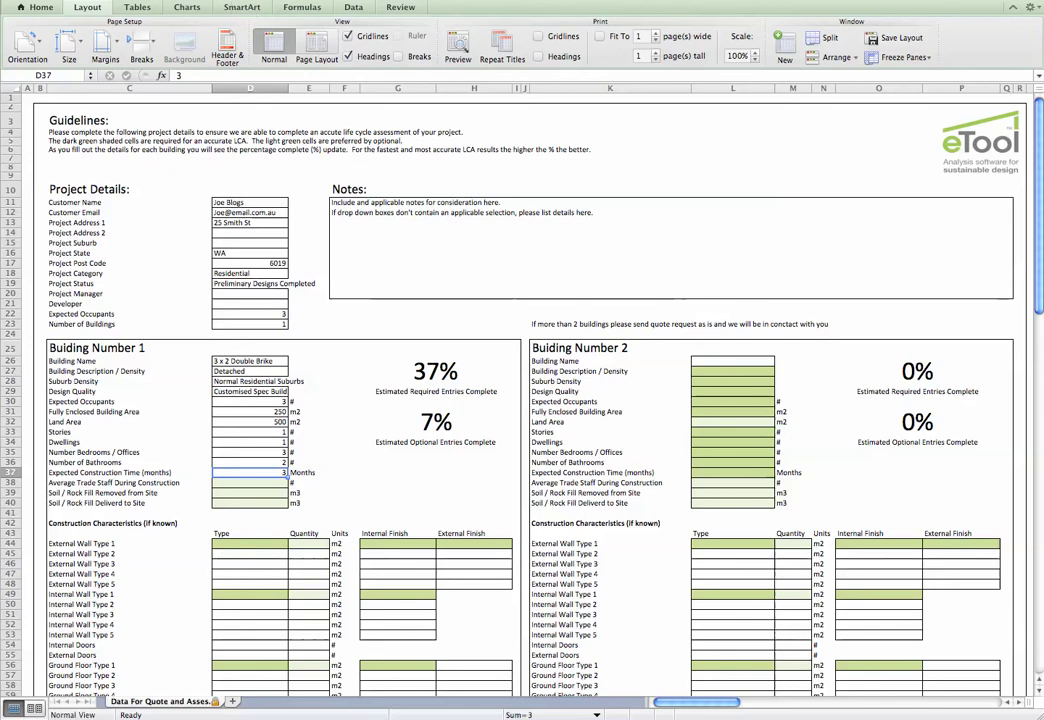
key(Return)
text(3)
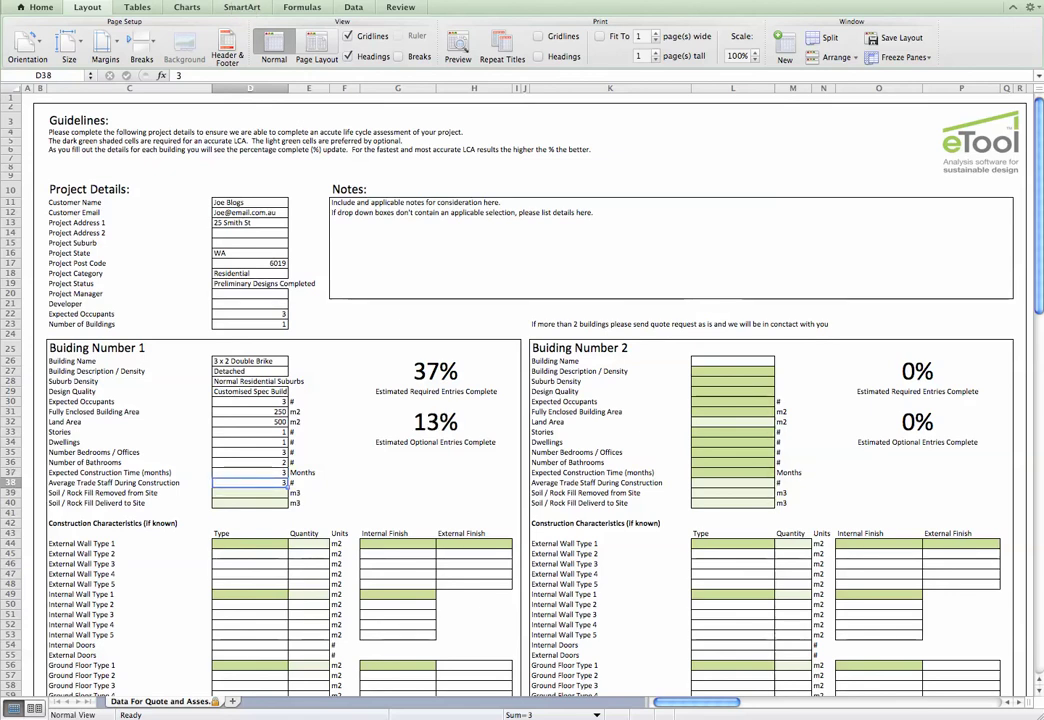
key(Return)
text(0)
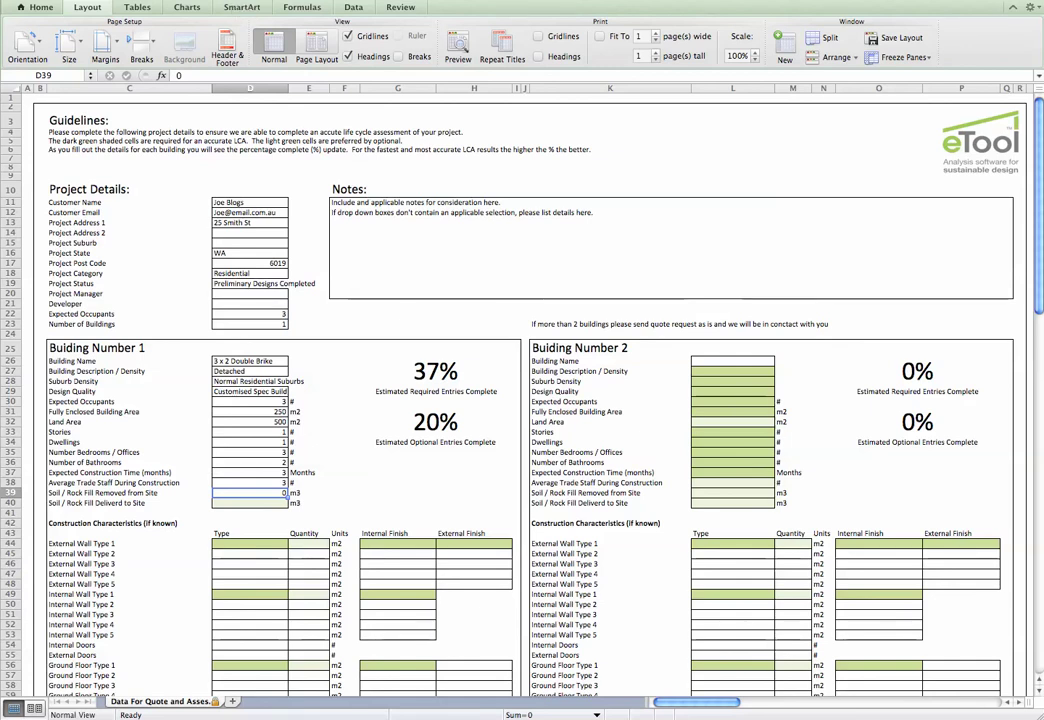
key(Return)
Enter 0 soil delivered and a quantity of 200 for External Wall Type 1
text(0)
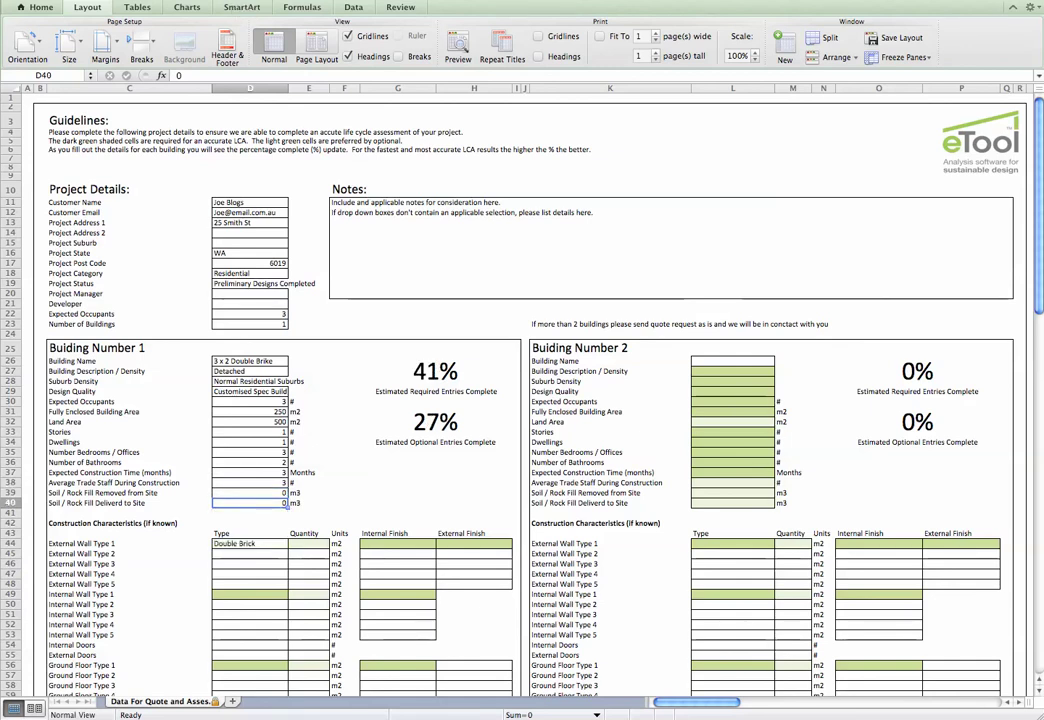
scroll(426, 400, down, 1)
scroll(426, 400, down, 6)
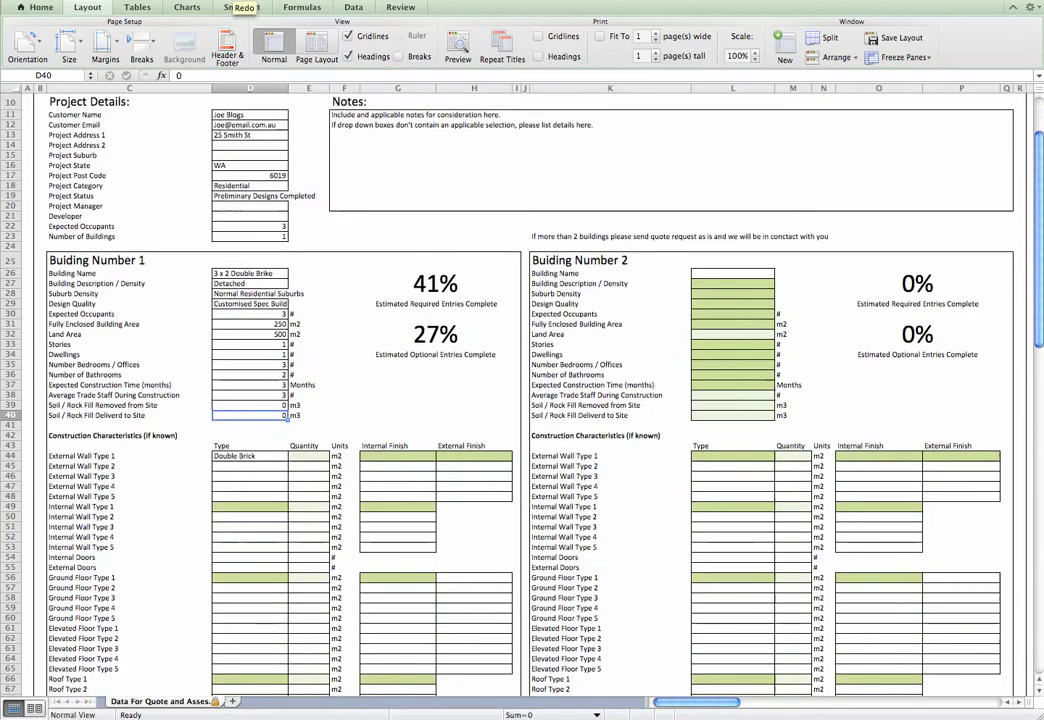
scroll(426, 400, down, 4)
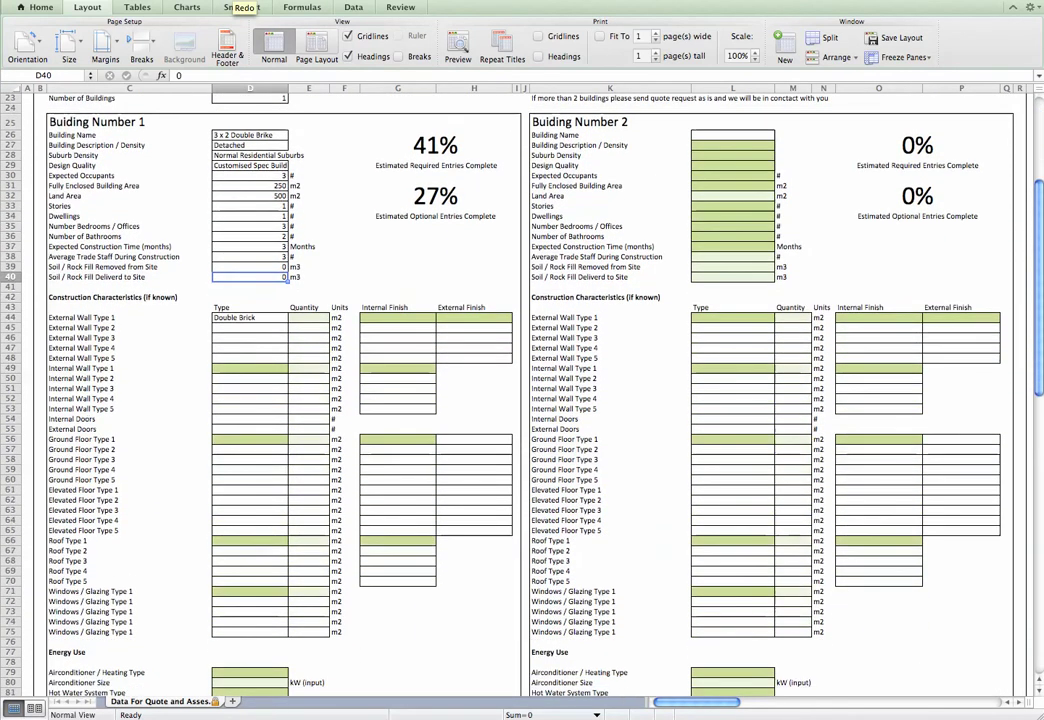
scroll(426, 400, down, 1)
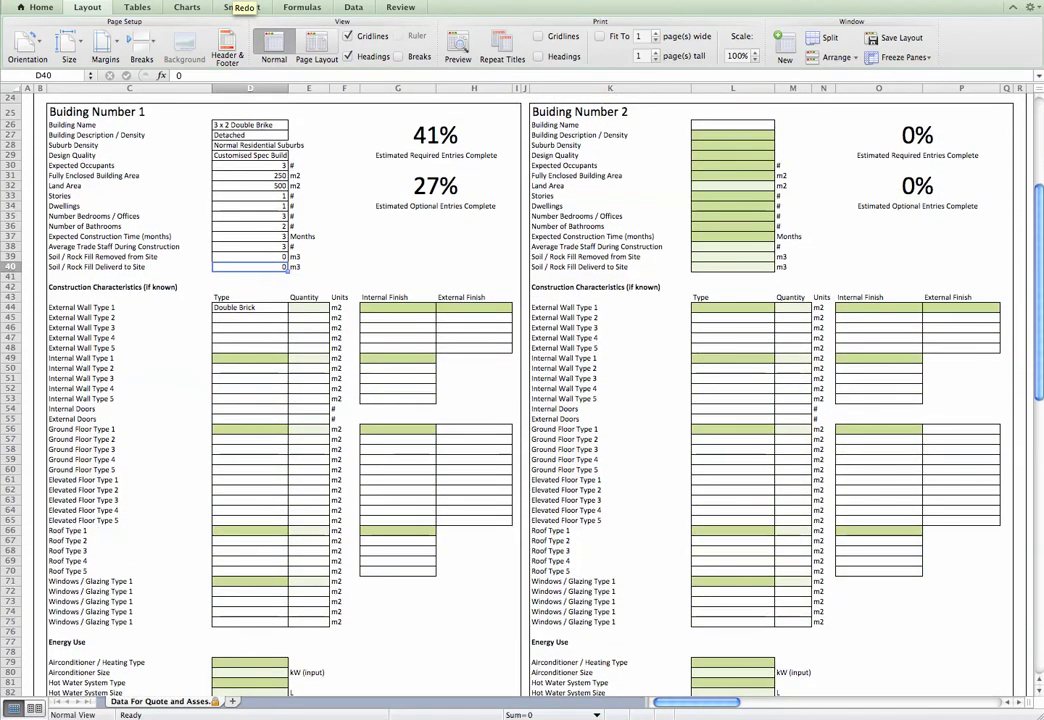
click(309, 307)
text(200)
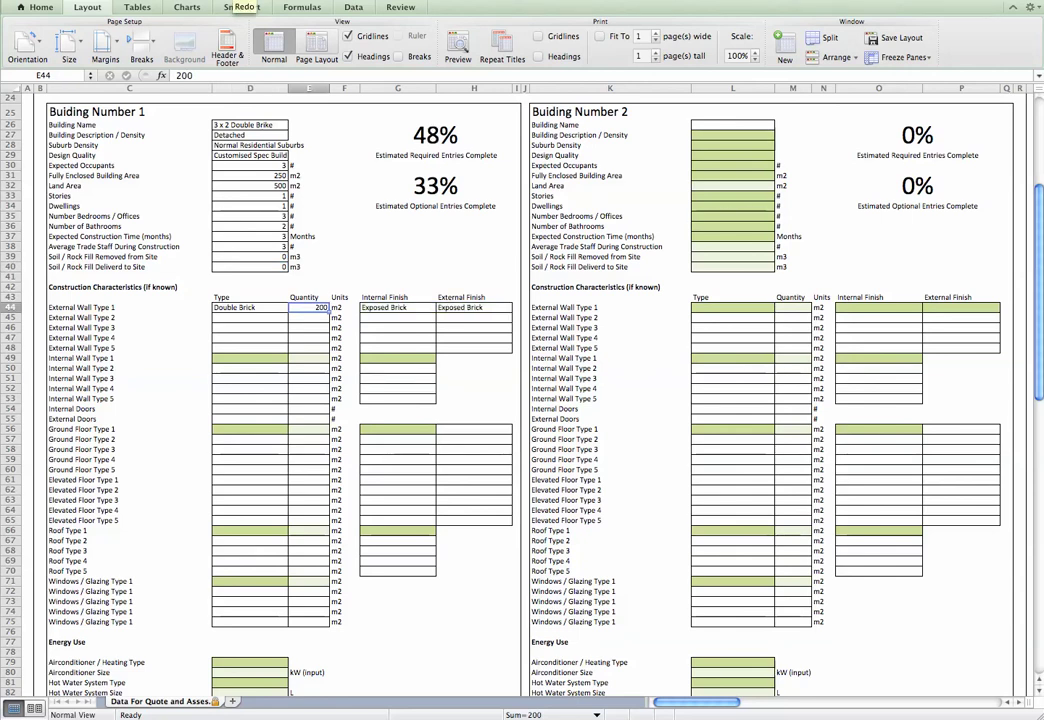
Redo the Mud Brick wall, 10 m2 wall, internal wall, ground floor, roof and 50-quantity glazing entries
key(super+y)
key(super+y)
key(super+y)
key(super+y)
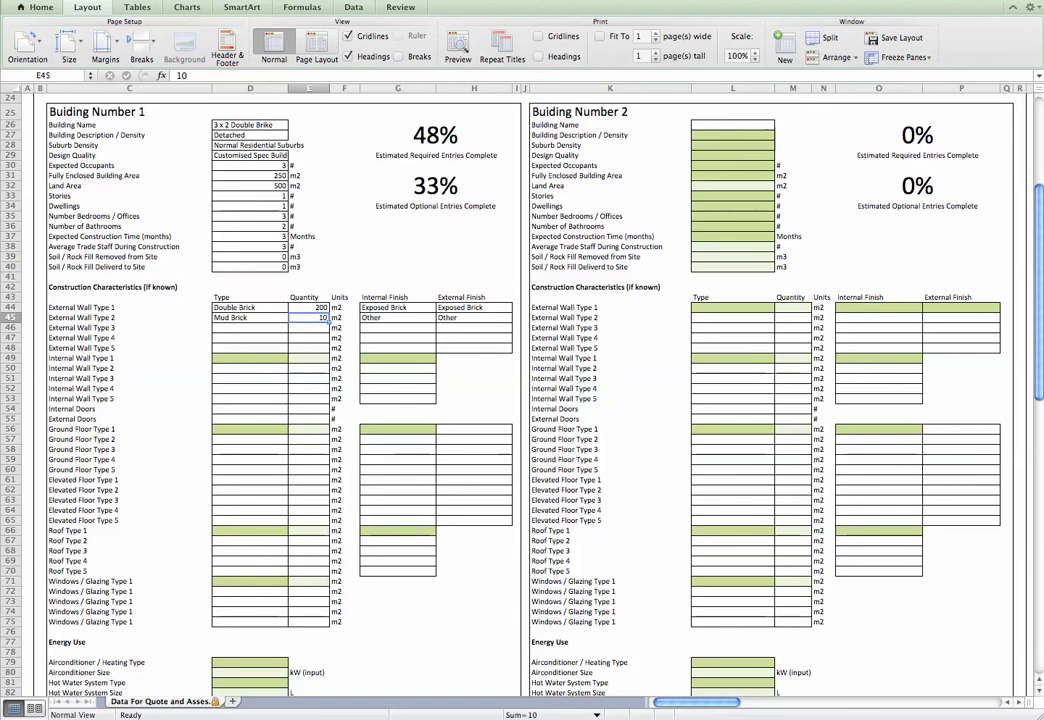
key(super+y)
key(super+y)
key(super+y)
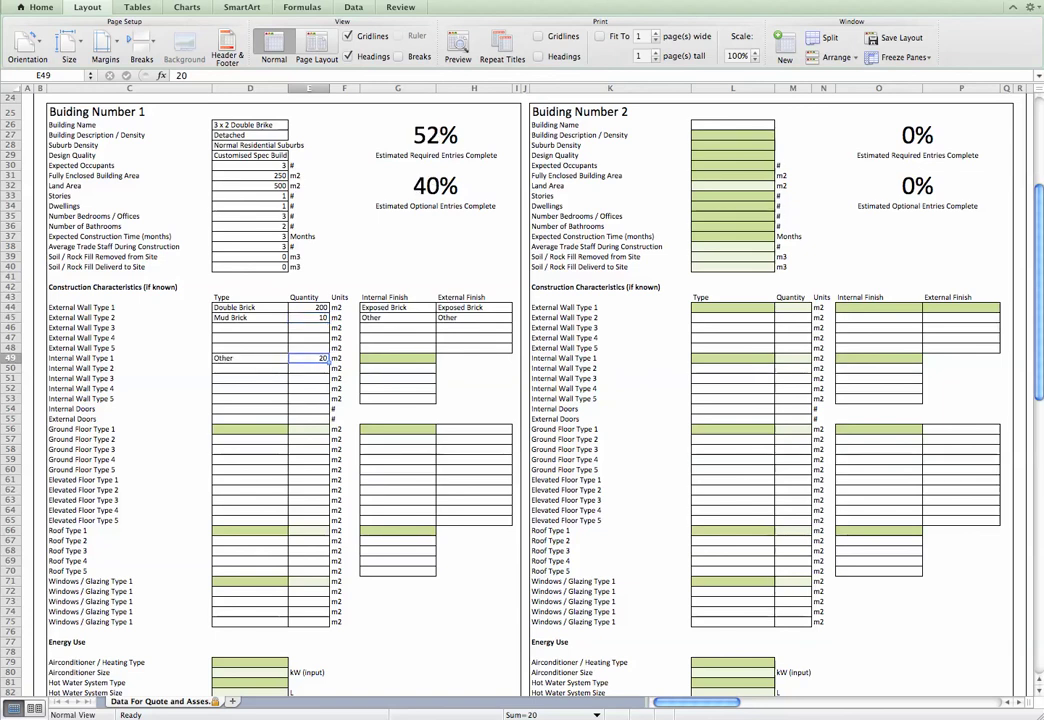
key(super+y)
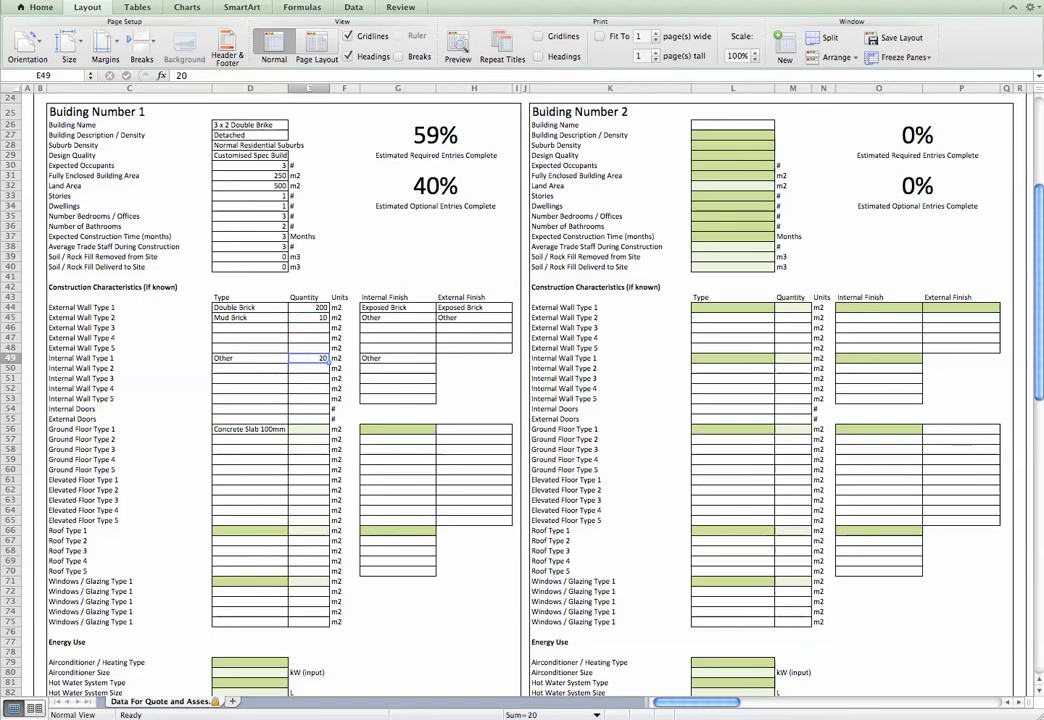
key(super+y)
key(super+y)
key(super+y)
key(super+y)
key(super+y)
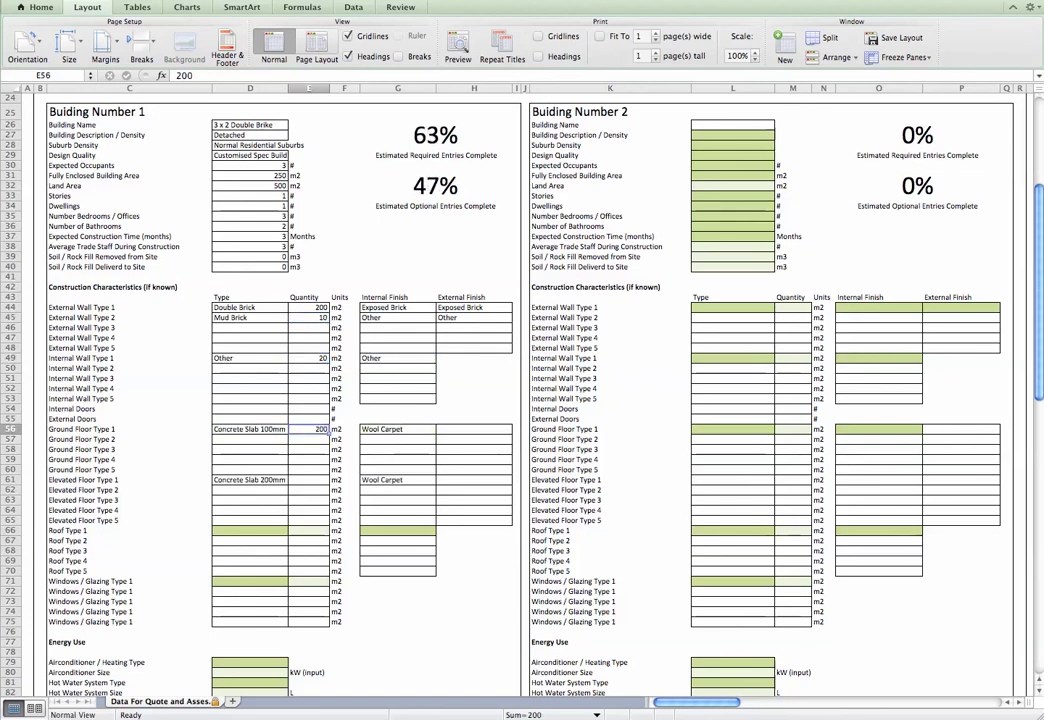
key(super+y)
key(super+y)
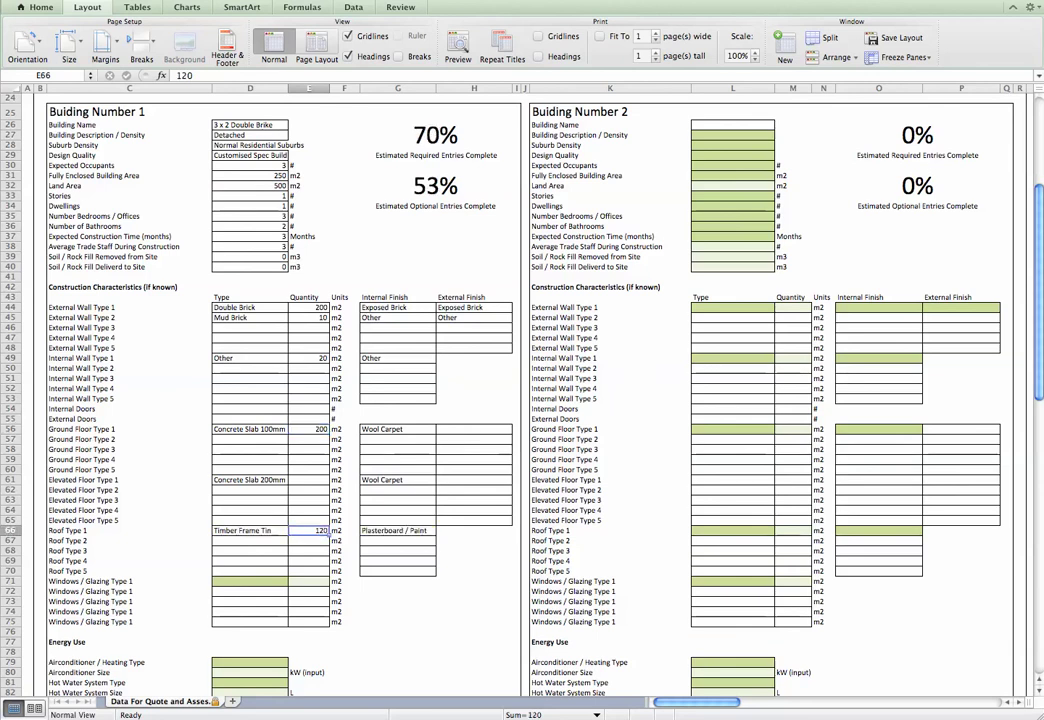
key(super+y)
key(super+y)
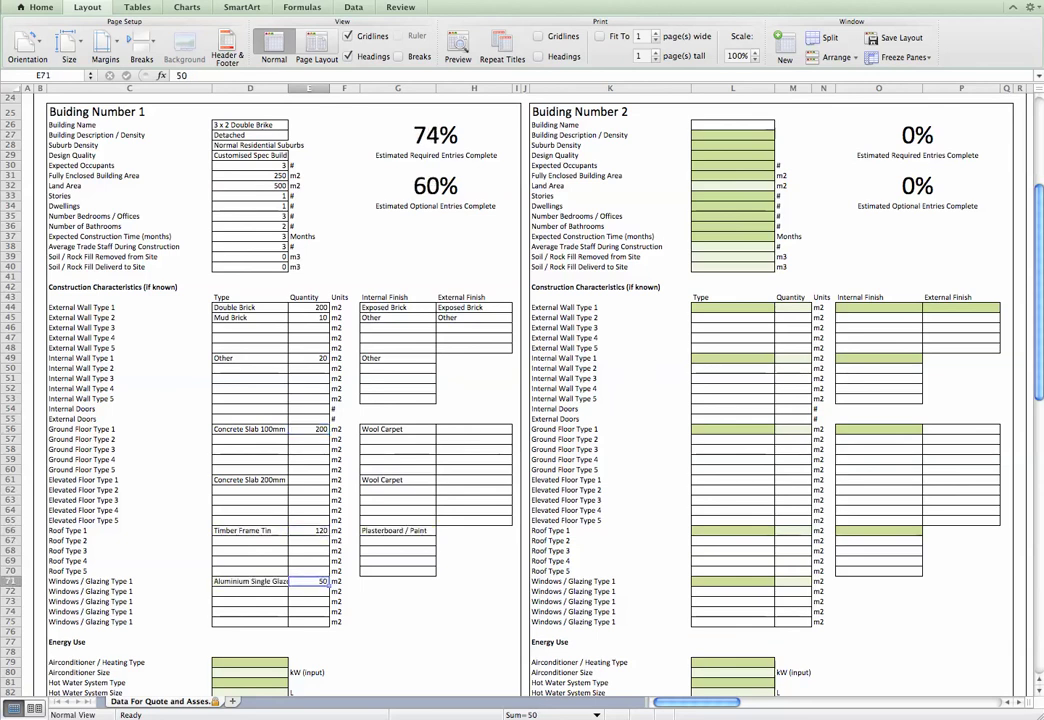
key(super+y)
Set a 2.5 kW airconditioner and a 250 L Solar Gas instantaneous hot water system
scroll(387, 190, down, 5)
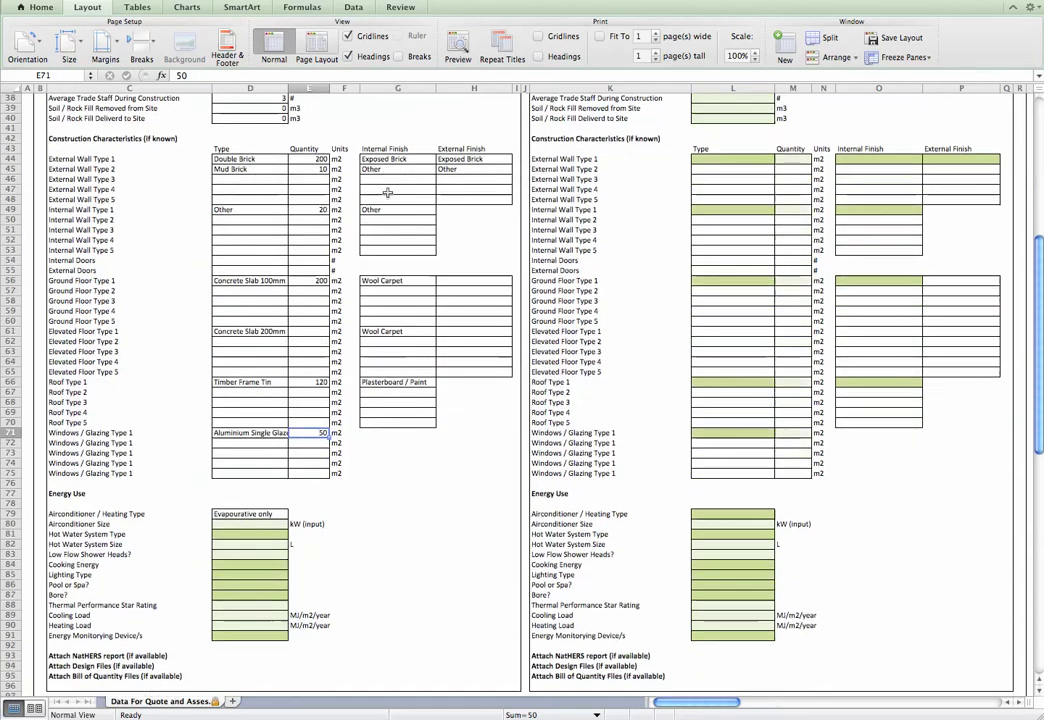
scroll(387, 190, down, 1)
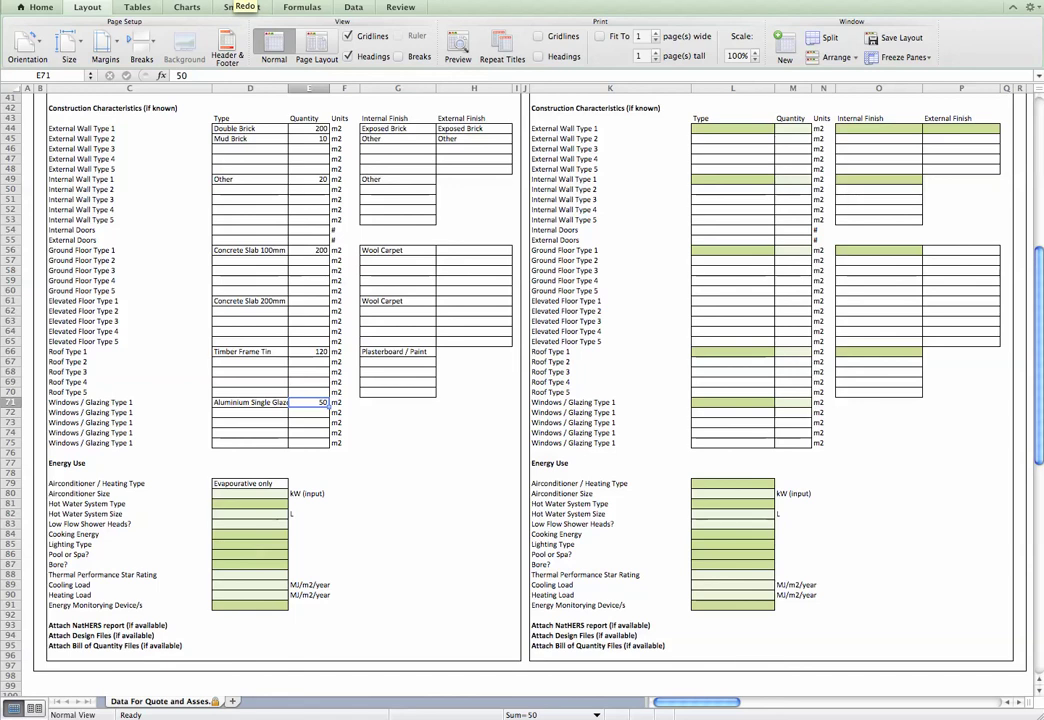
click(250, 493)
text(2.5)
key(Return)
text(Solar Gas instantaneous)
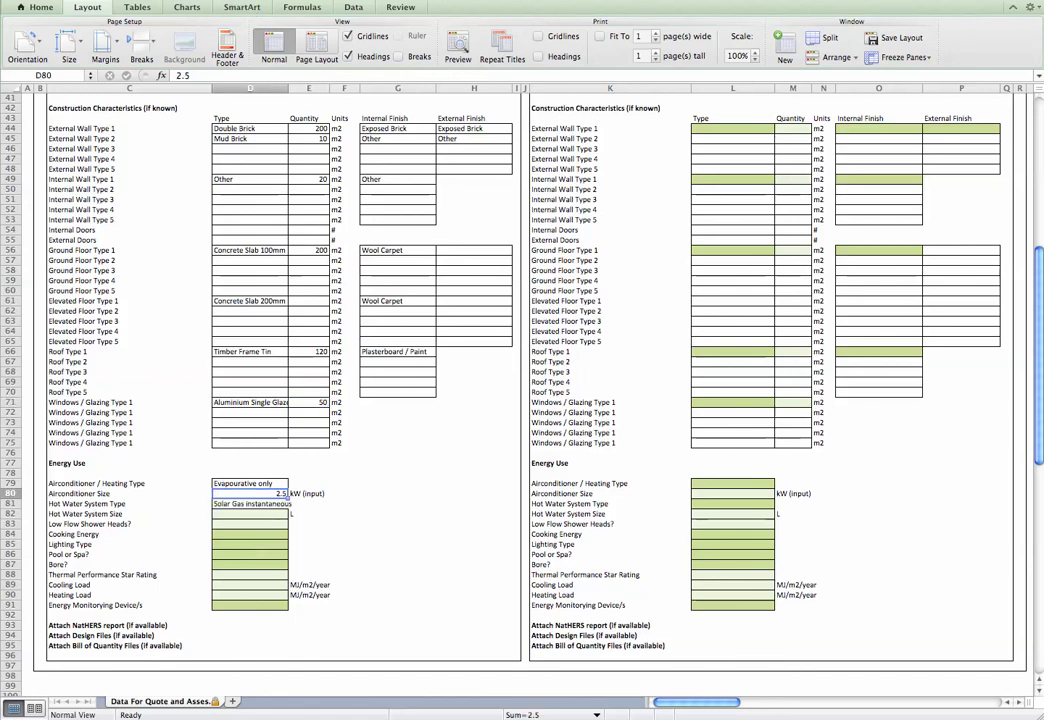
key(Return)
text(250)
key(Return)
Answer Yes to low flow shower heads, Gas Stove and Gas Oven cooking, then restore CFL lighting, Pool Other, Bore None
text(Yes)
key(Return)
text(Gas Stove and Gas Oven)
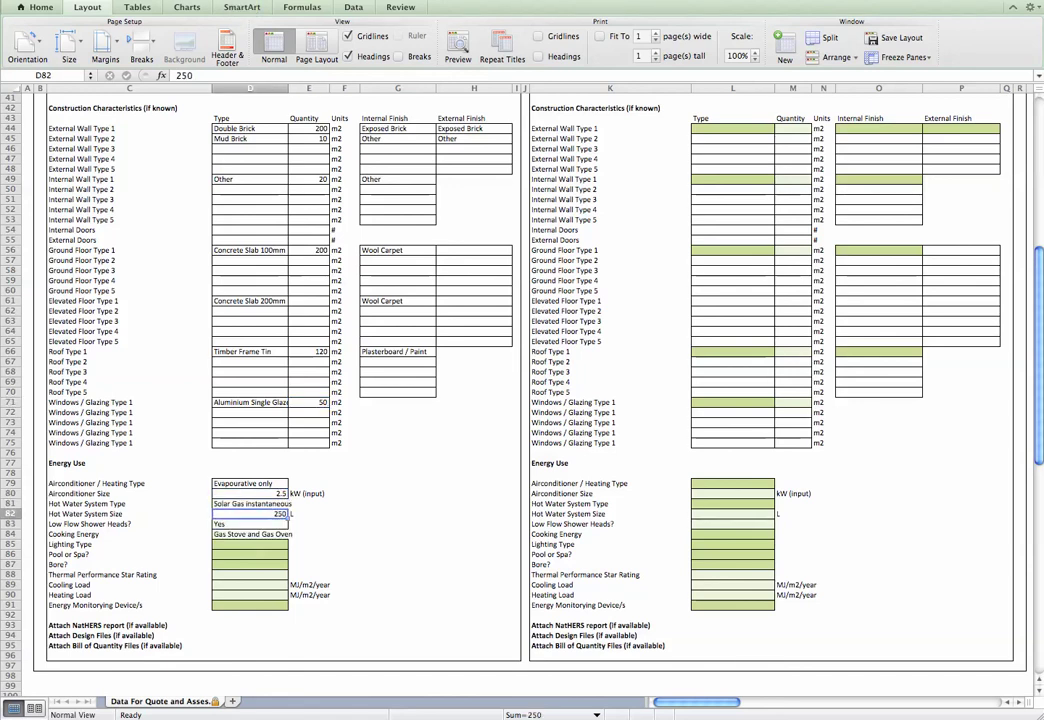
key(super+y)
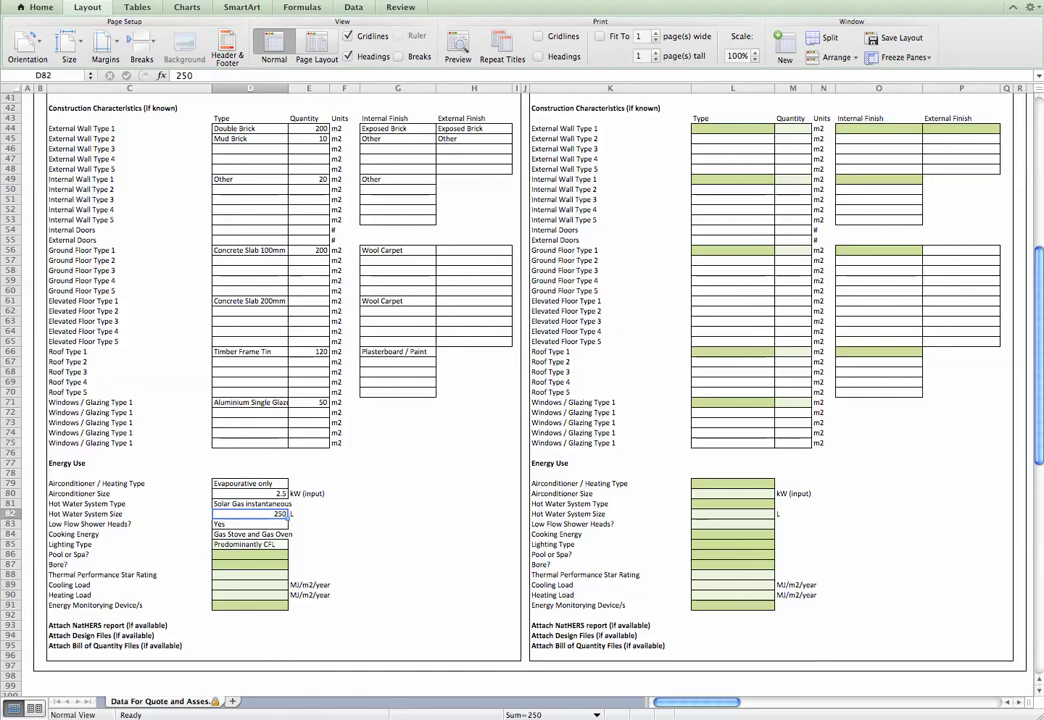
key(super+y)
key(super+y)
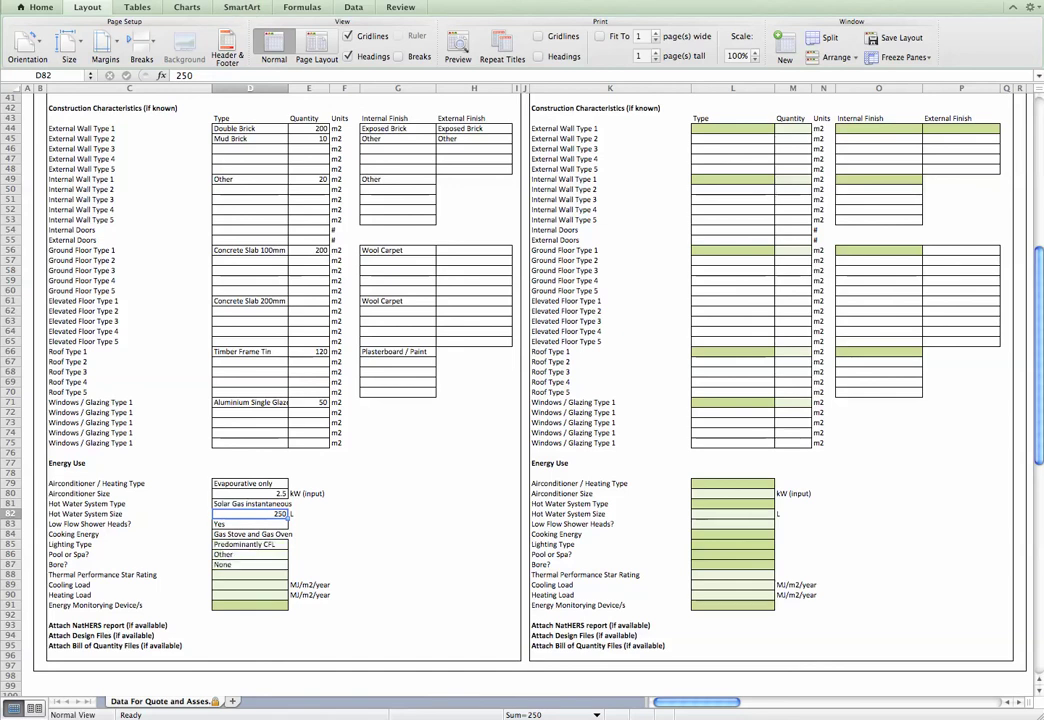
key(super+y)
key(super+y)
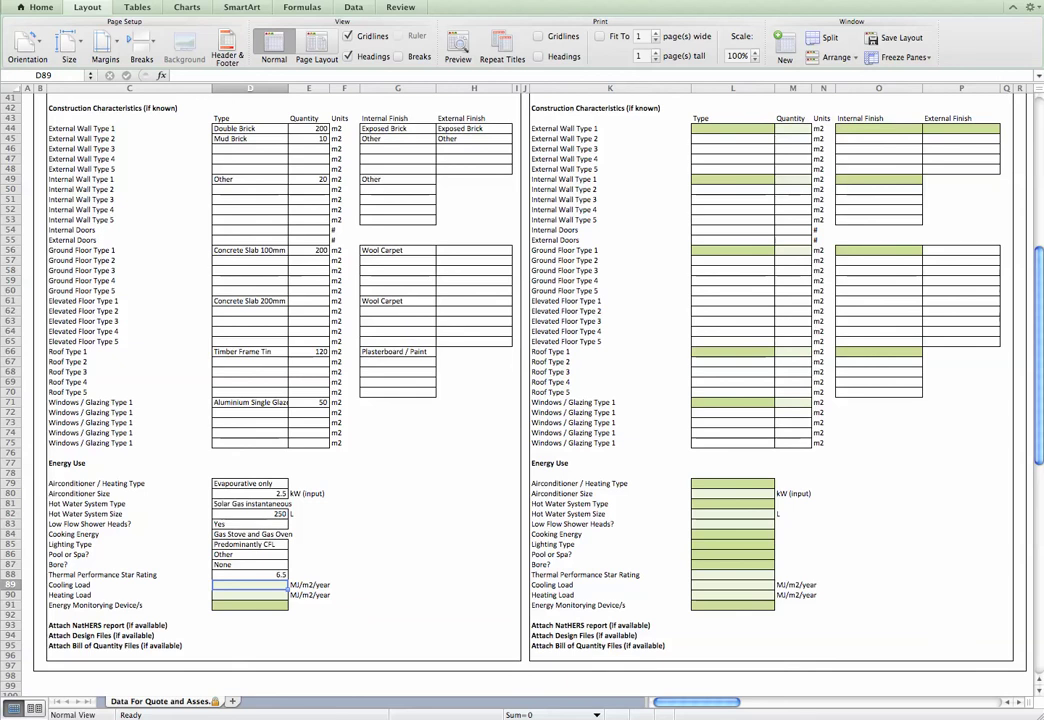
Enter cooling load 30, heating load 10 and No for energy monitoring, then return to the sheet top
text(30)
key(Down)
text(10)
key(Down)
text(No)
key(Up)
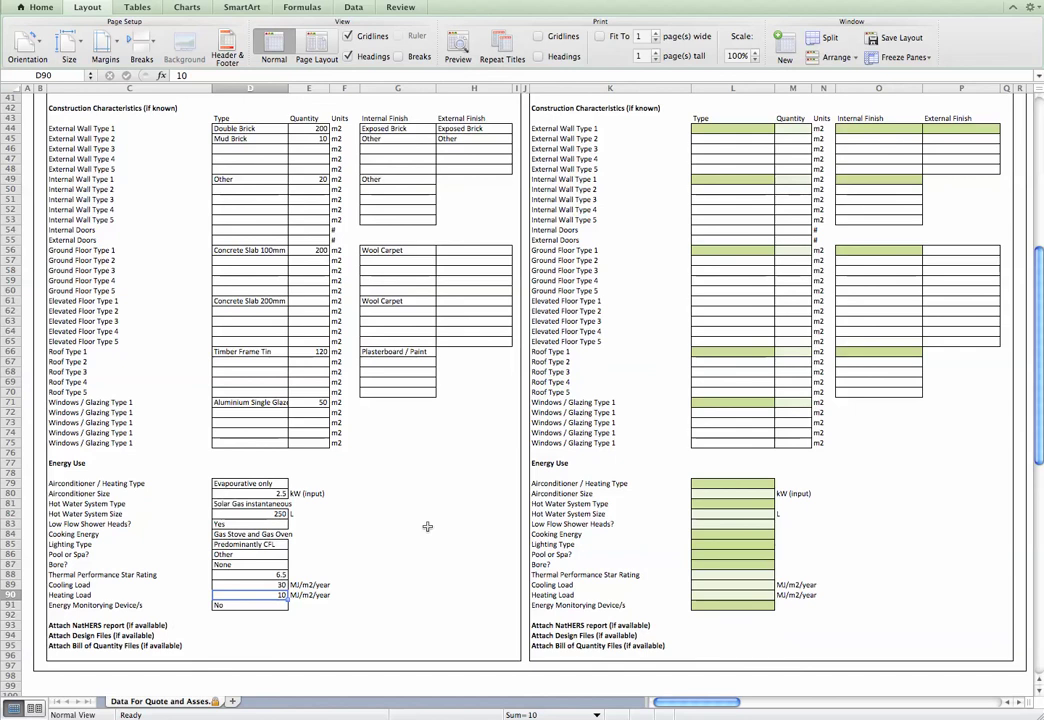
scroll(426, 528, up, 6)
scroll(426, 528, up, 7)
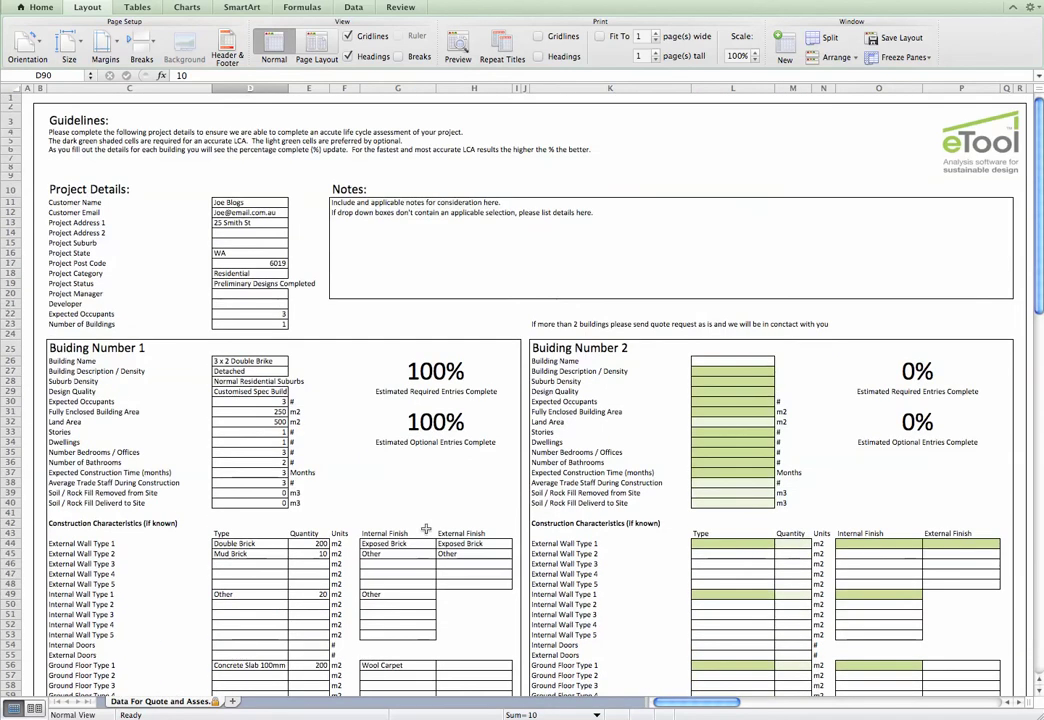